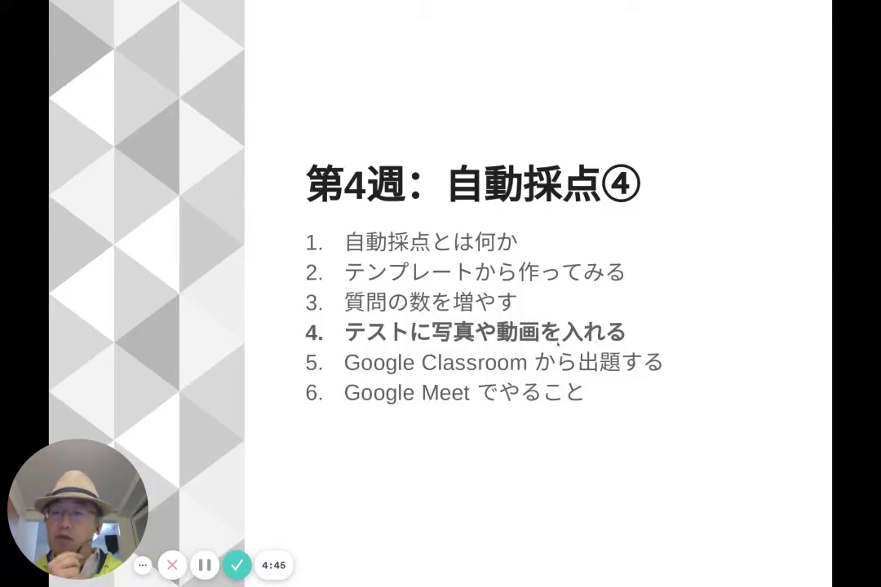
Advance from the week 4 agenda to the JFNDオンデマンド教師研修 slide with its bit.ly link.
key(Right)
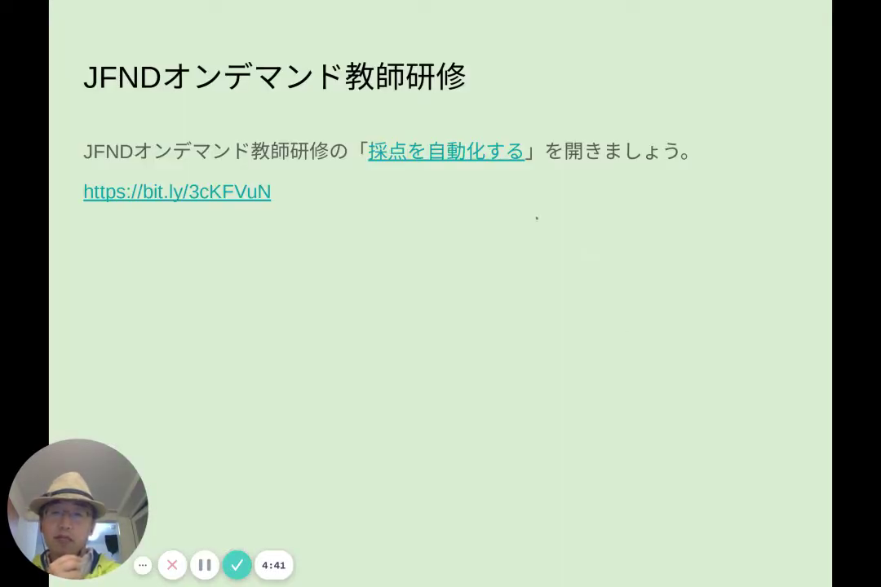
Turn on the laser pointer, then advance through the automated grading, Make a copy and 今日の小テスト form slides.
mouse_move(307, 547)
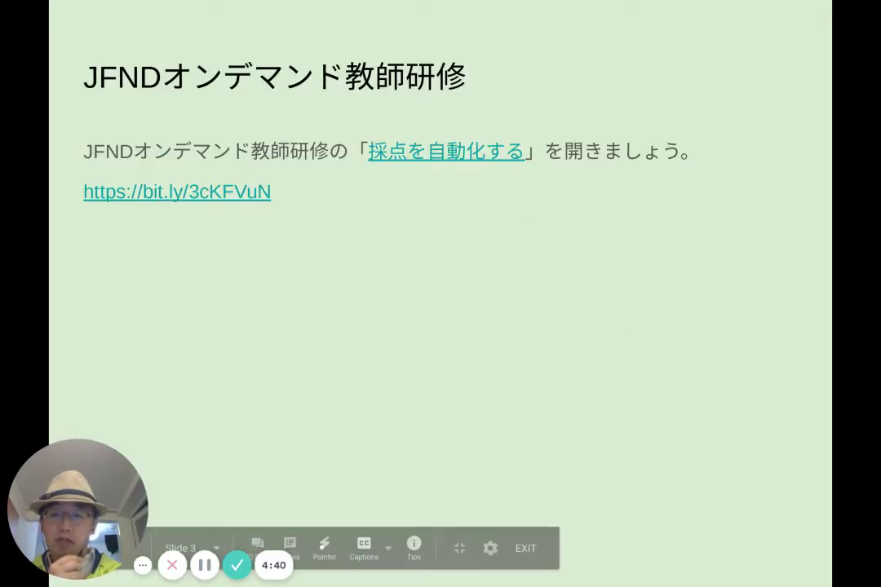
click(315, 544)
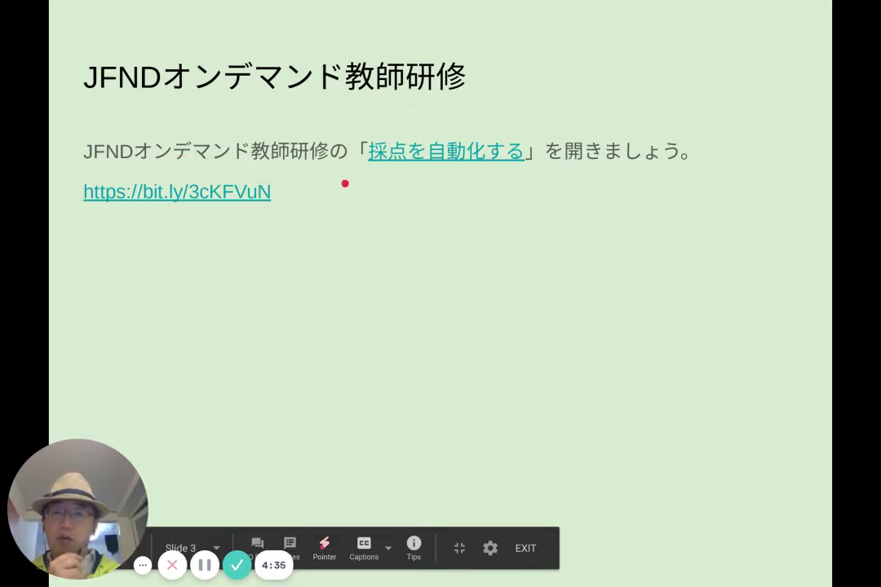
key(alt+Tab)
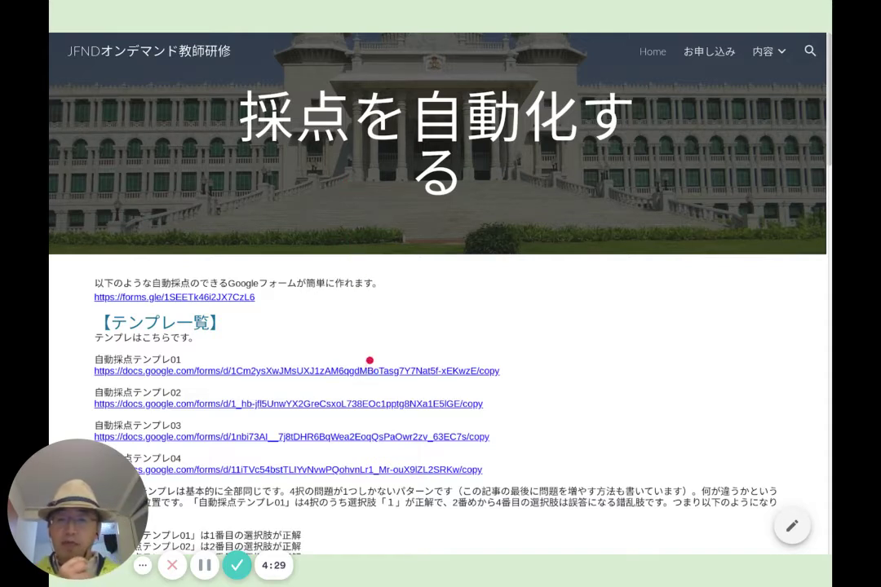
click(365, 372)
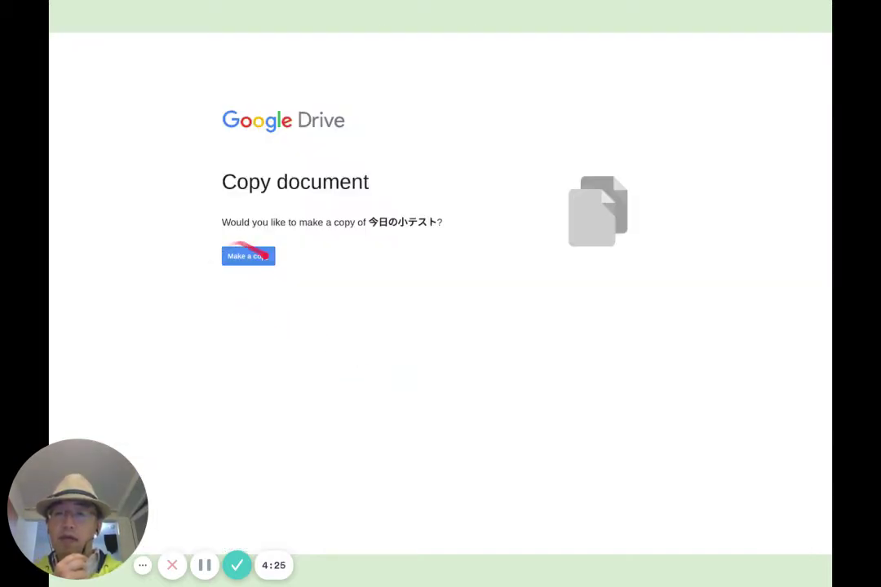
click(255, 258)
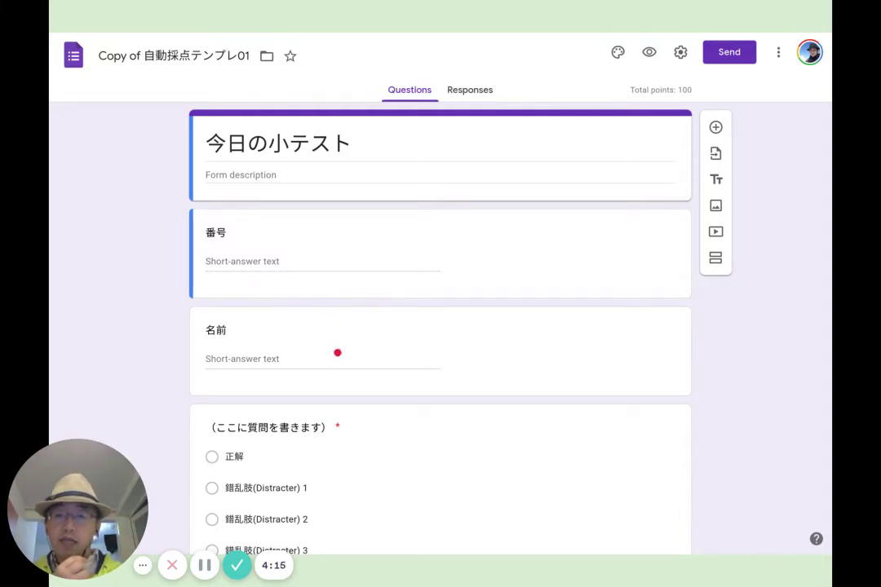
Advance past the form walkthrough slide to the Insert image dialog with its upload, URL, Drive and search sources.
click(337, 353)
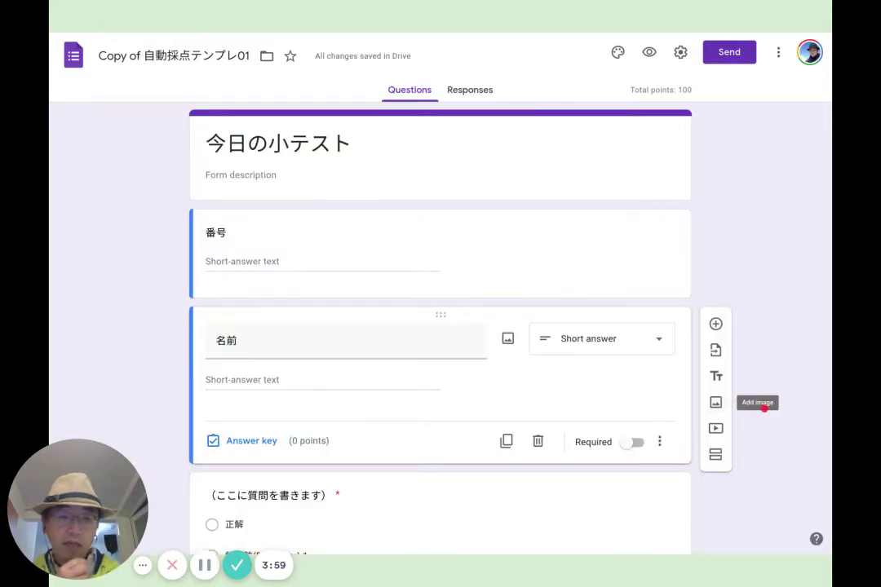
click(716, 403)
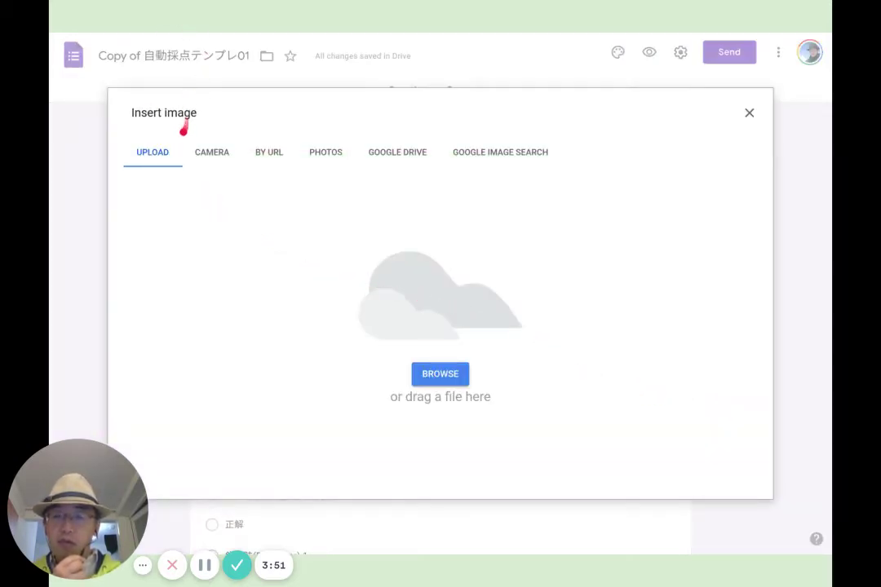
Step through the 'cat' image search, white cat selection and insertion slides.
click(496, 155)
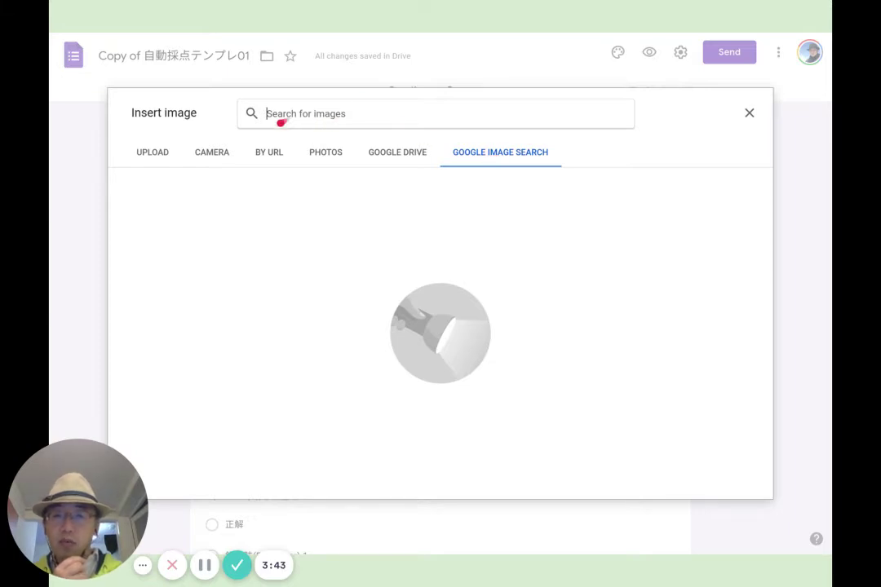
text(cat)
key(Return)
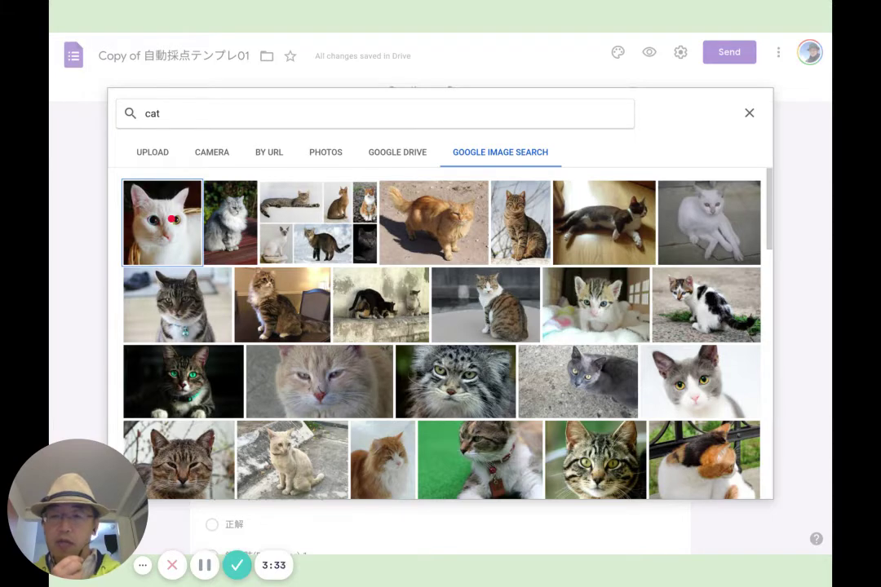
click(172, 219)
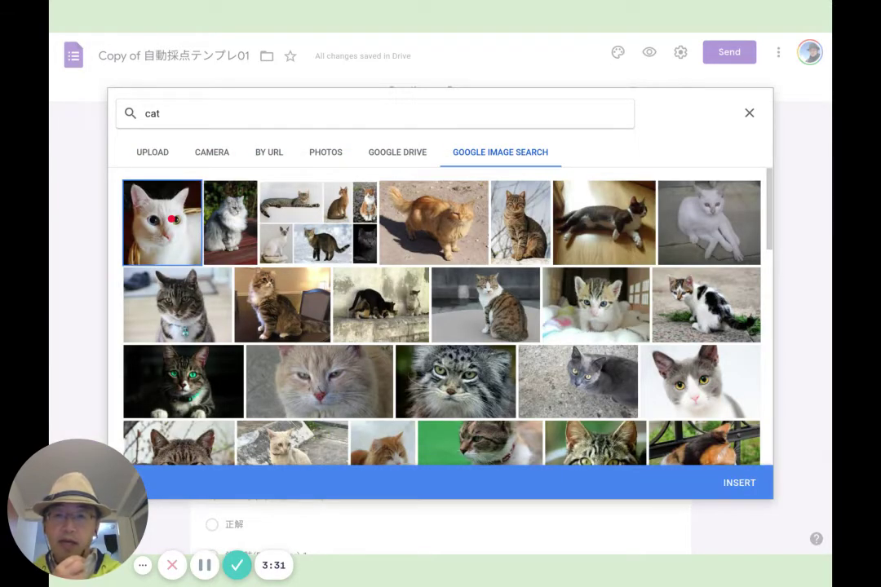
click(746, 490)
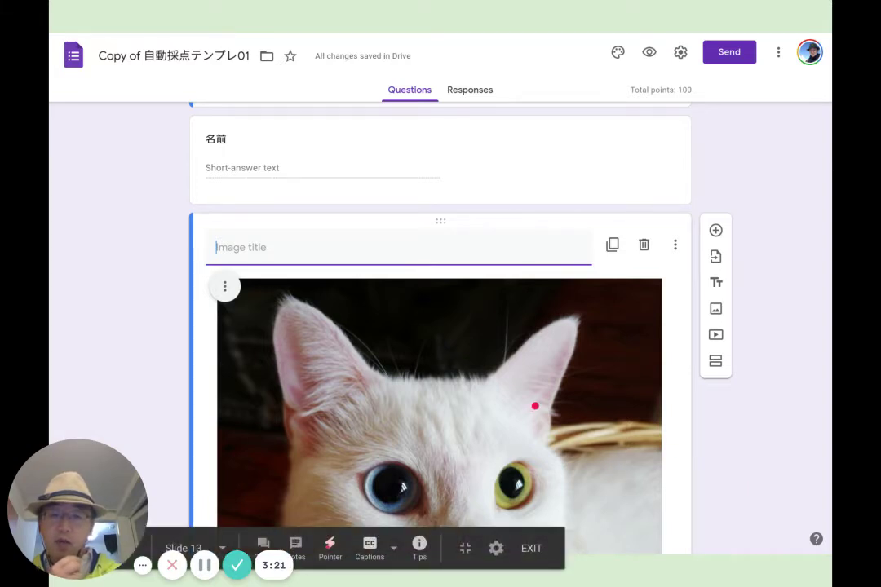
Advance to the これはなんですか。 question with four choices, しろいねこ correct and 100 points.
key(Right)
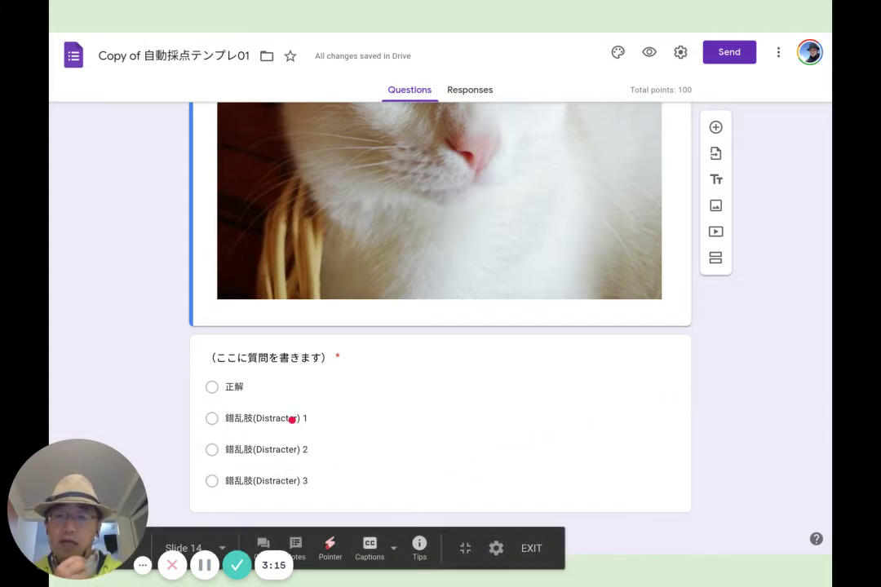
key(Right)
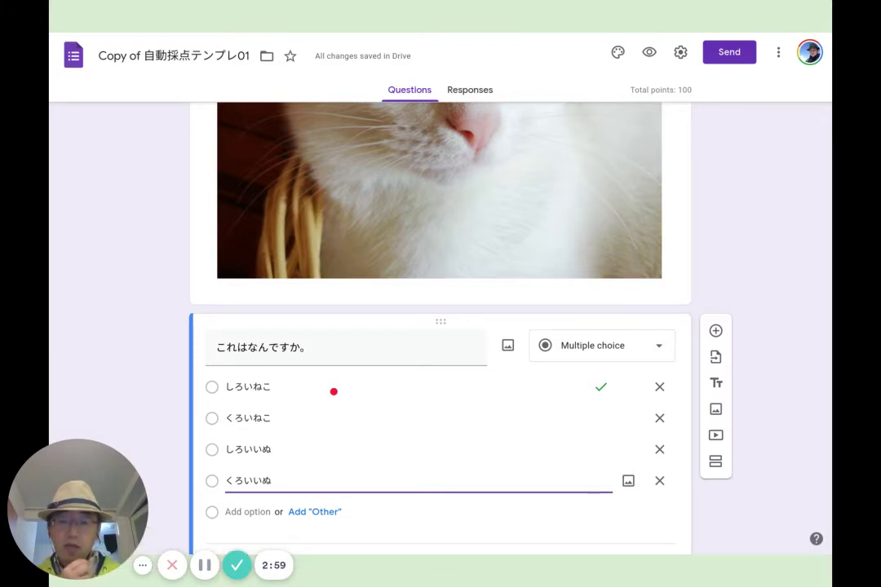
scroll(334, 392, down, 1)
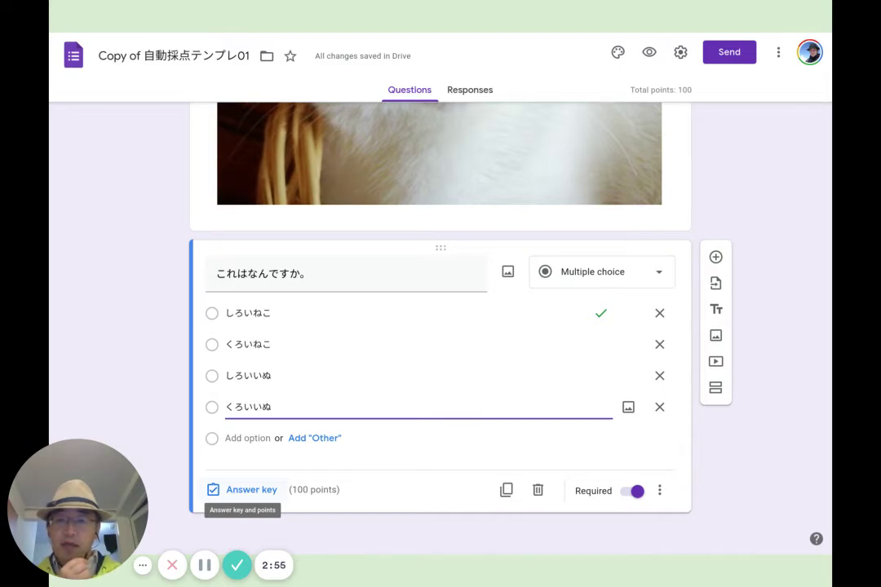
Advance through the answer key and feedback slides to slide 22, 動画を入れる.
click(256, 488)
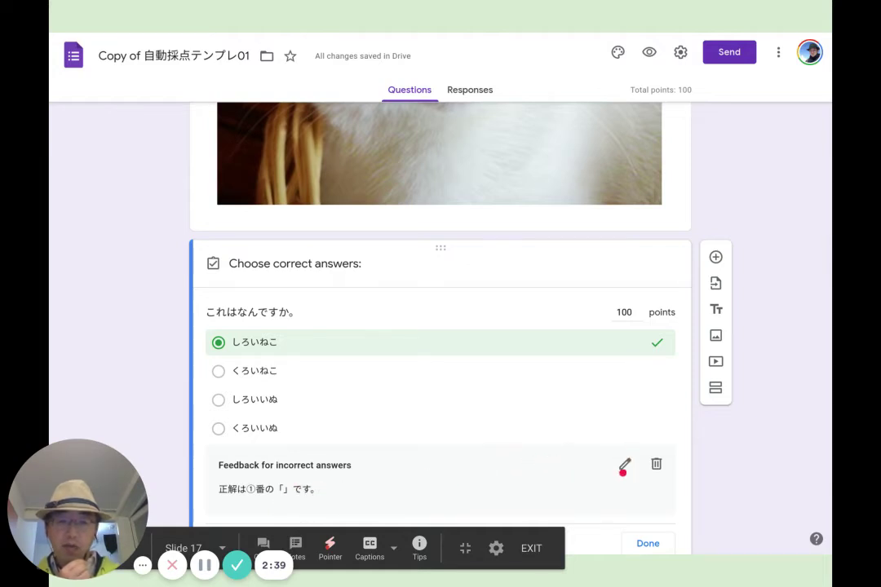
key(Right)
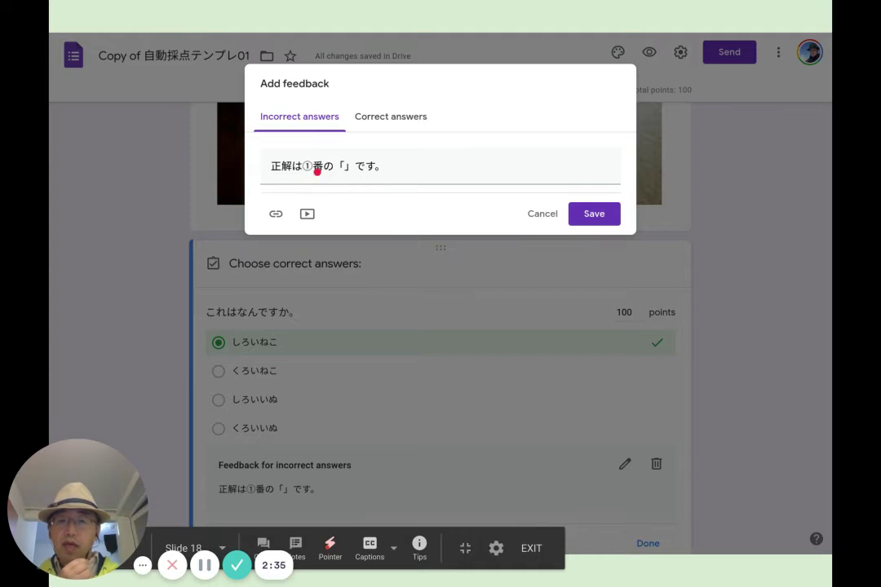
key(Right)
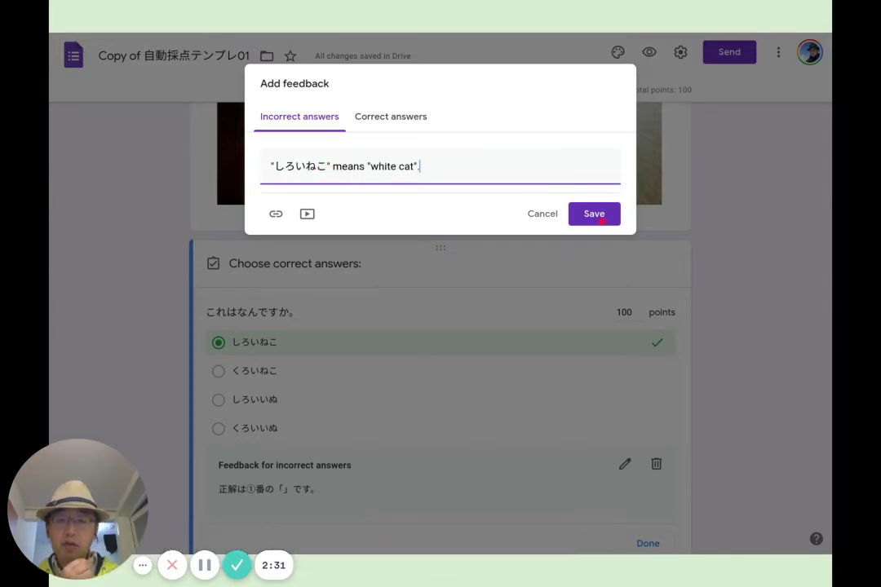
key(Right)
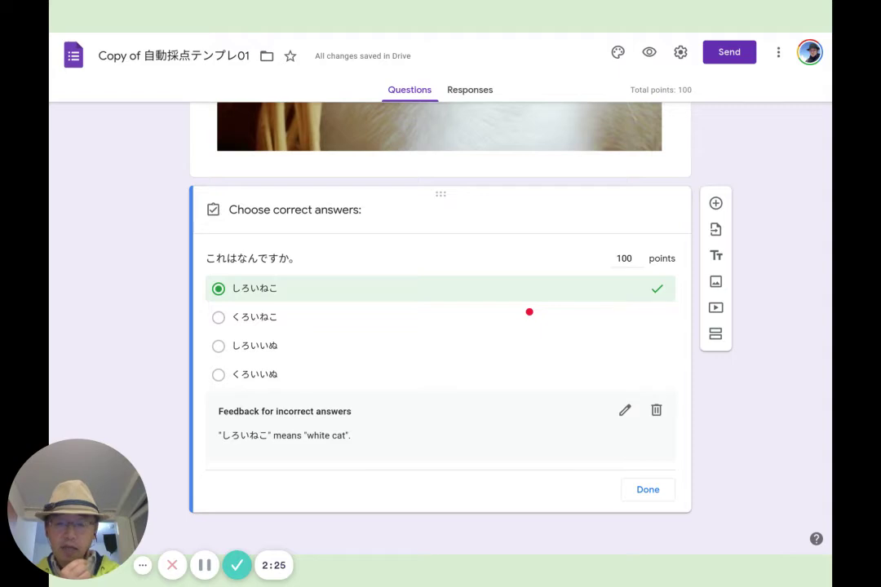
key(Right)
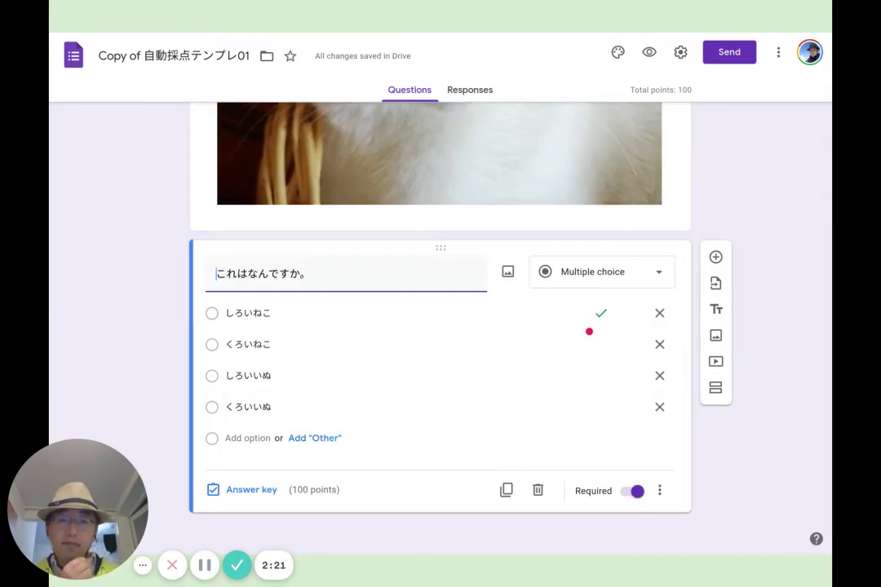
key(Right)
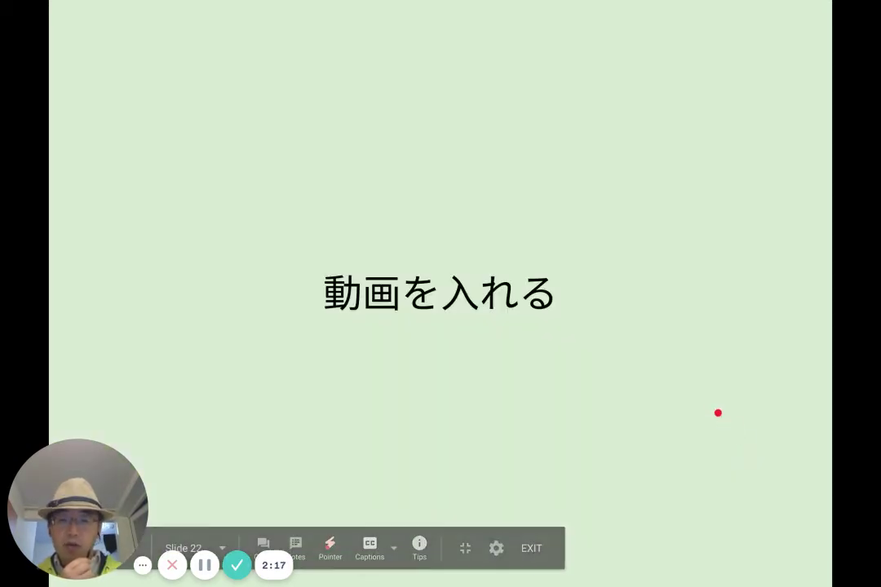
Advance through the video search and URL field slides to the TTCB51 YouTube page screenshot.
key(Right)
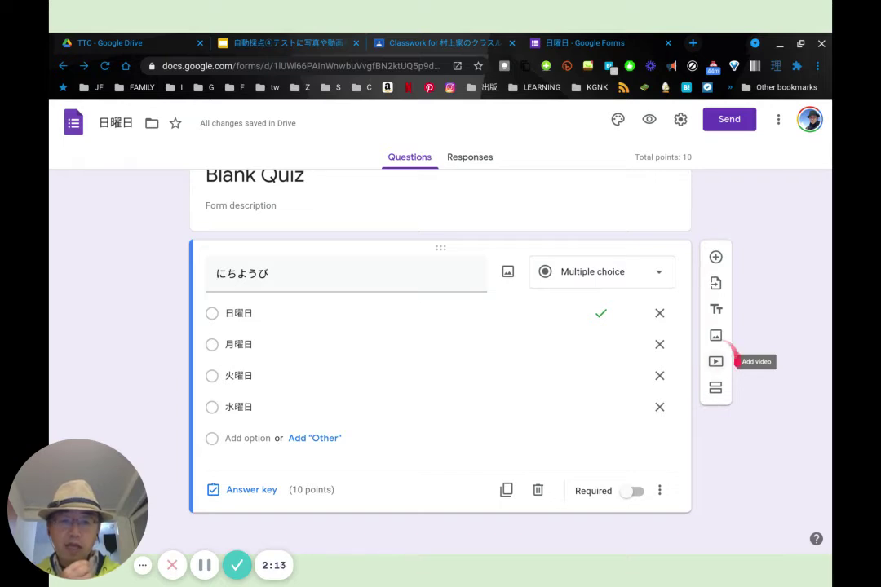
key(Right)
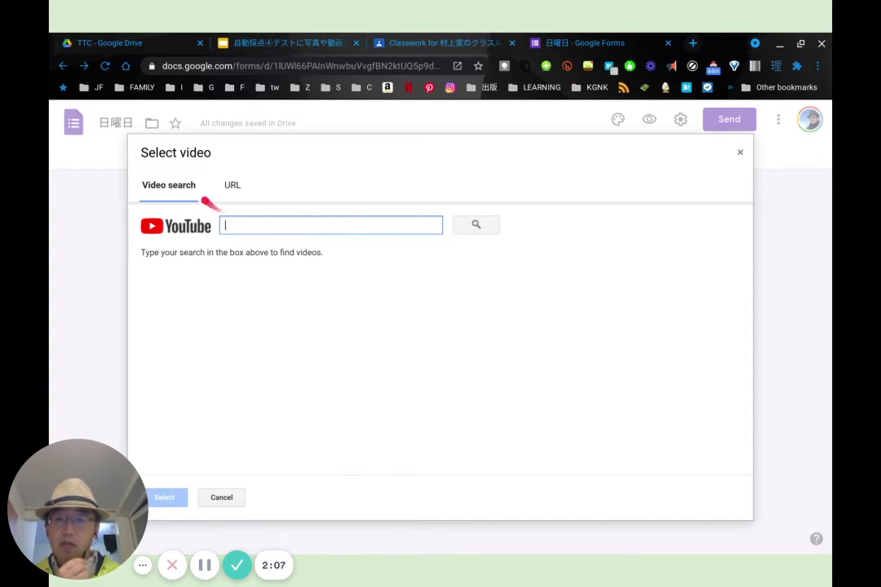
key(Right)
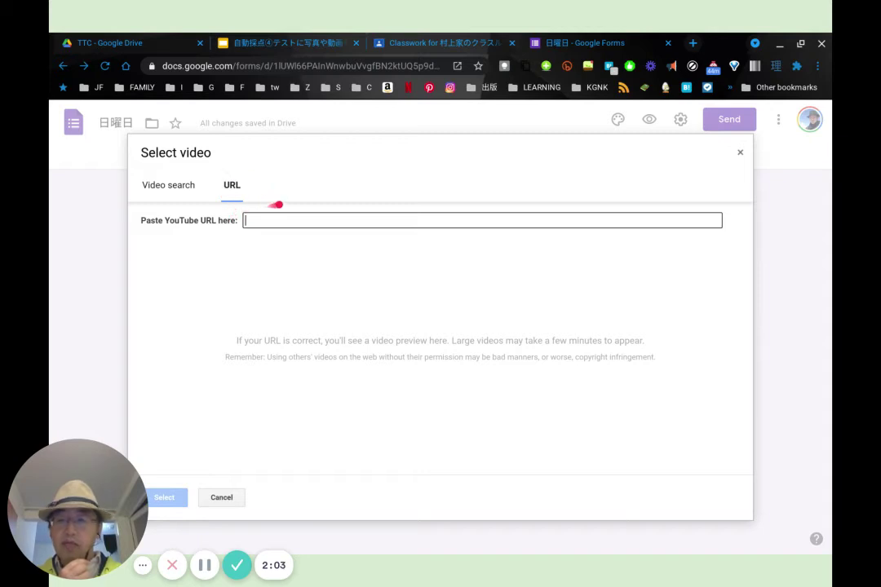
key(Right)
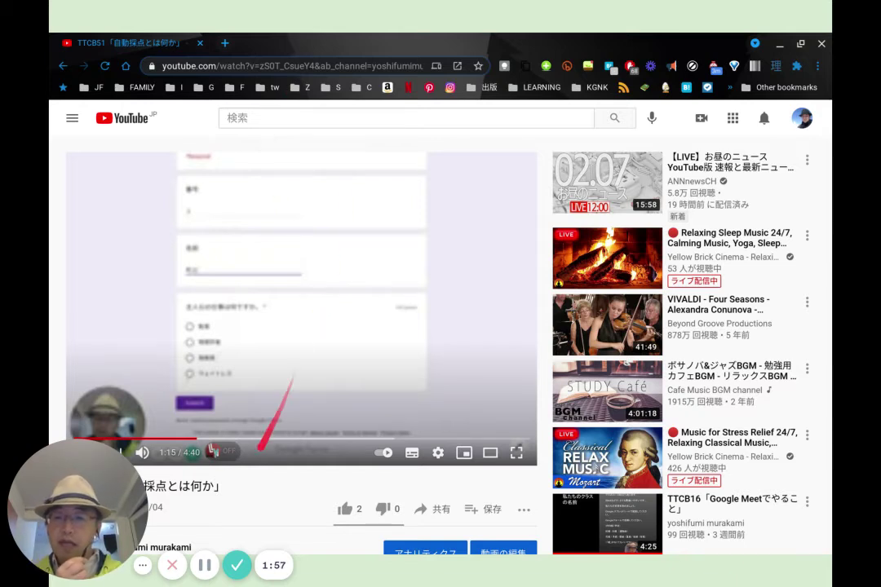
Point out the video address, then advance through the copy, paste and preview slides to slide 30.
mouse_move(167, 471)
mouse_move(78, 506)
drag(75, 500, 607, 501)
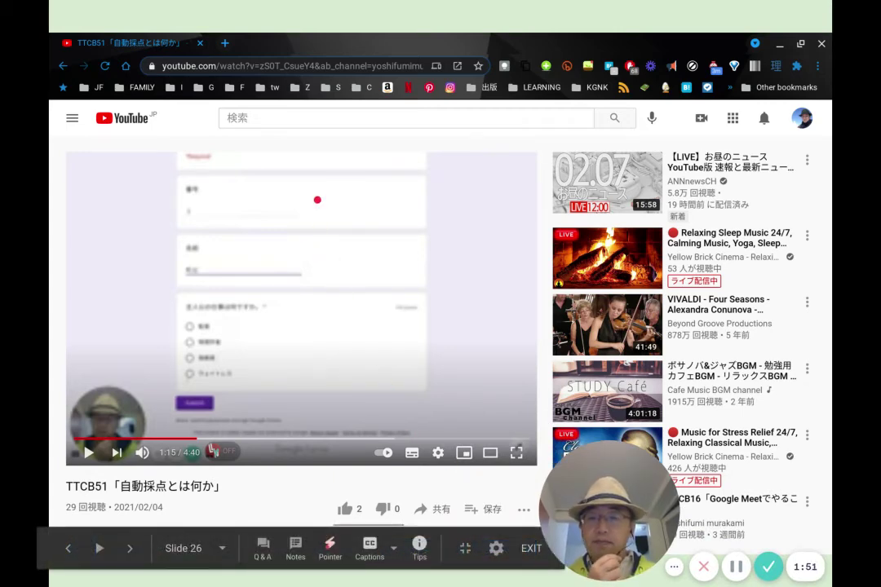
key(Right)
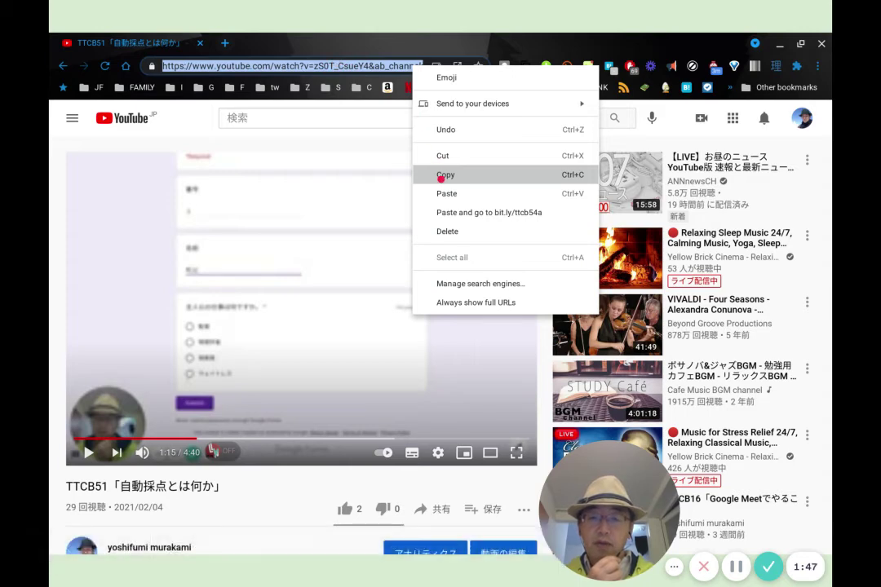
key(Right)
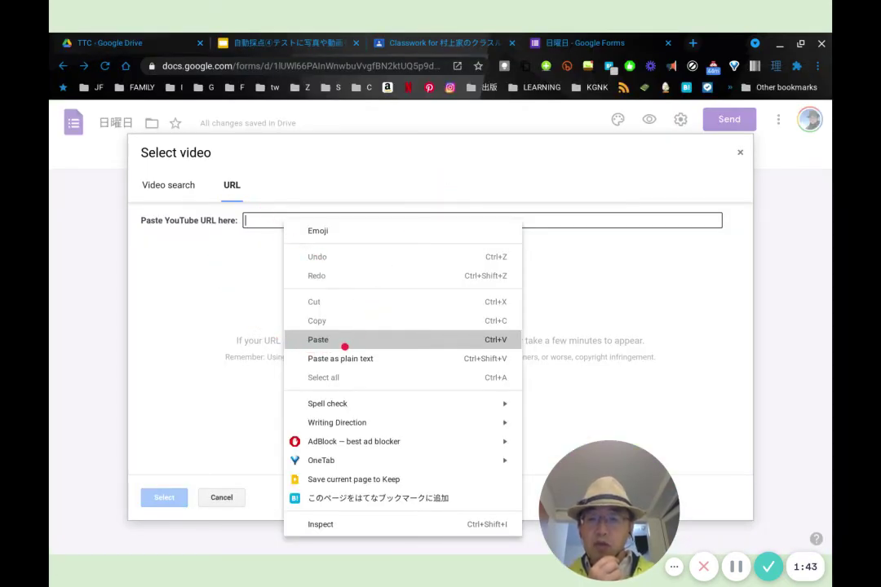
key(Right)
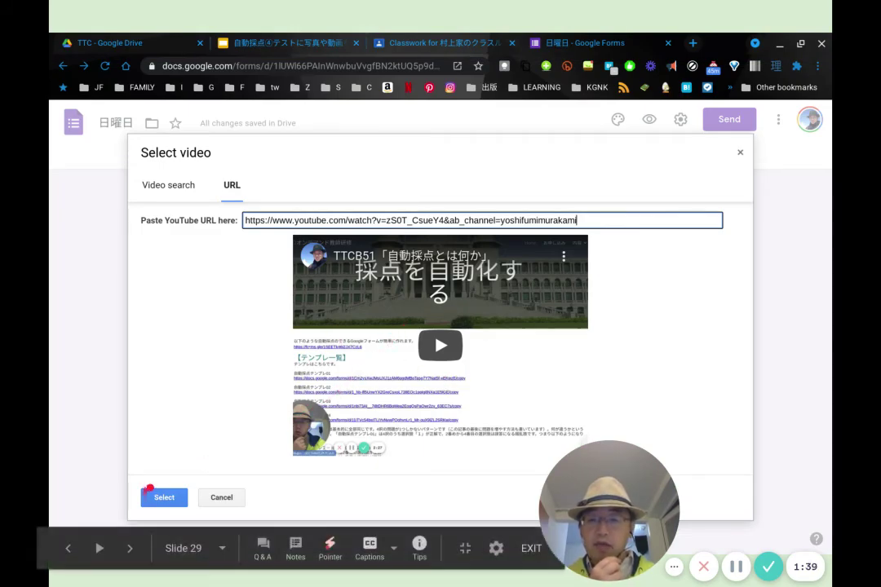
key(Right)
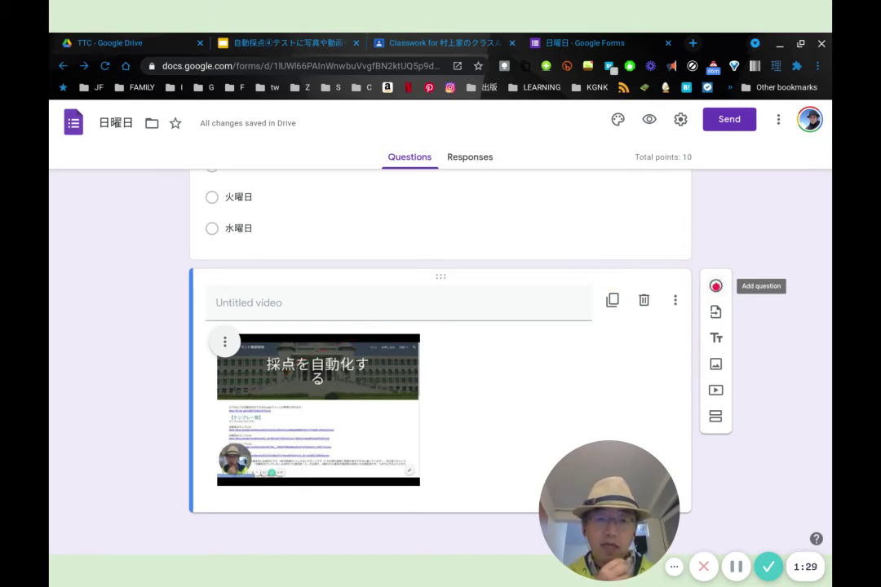
Advance to slide 33, the このウェブアプリはなんですか。 question with four Google app choices.
click(715, 286)
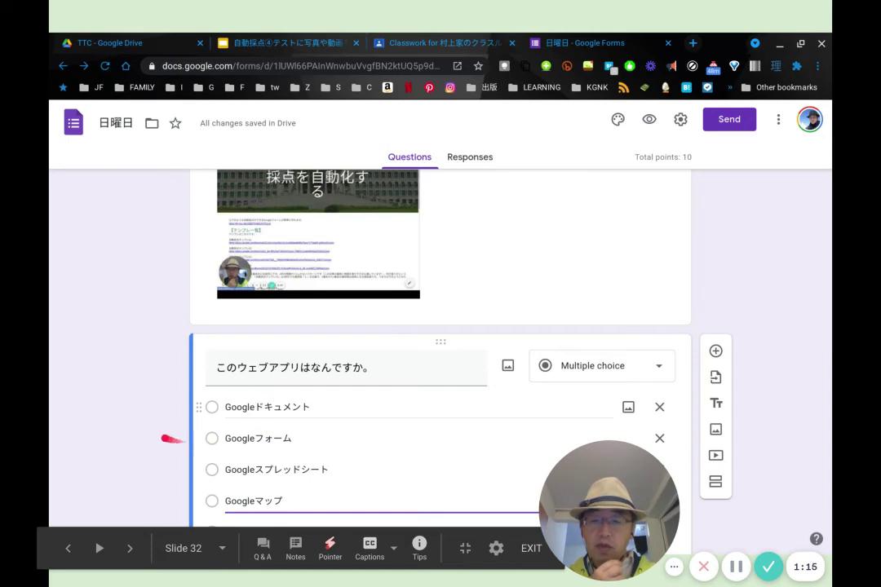
key(Right)
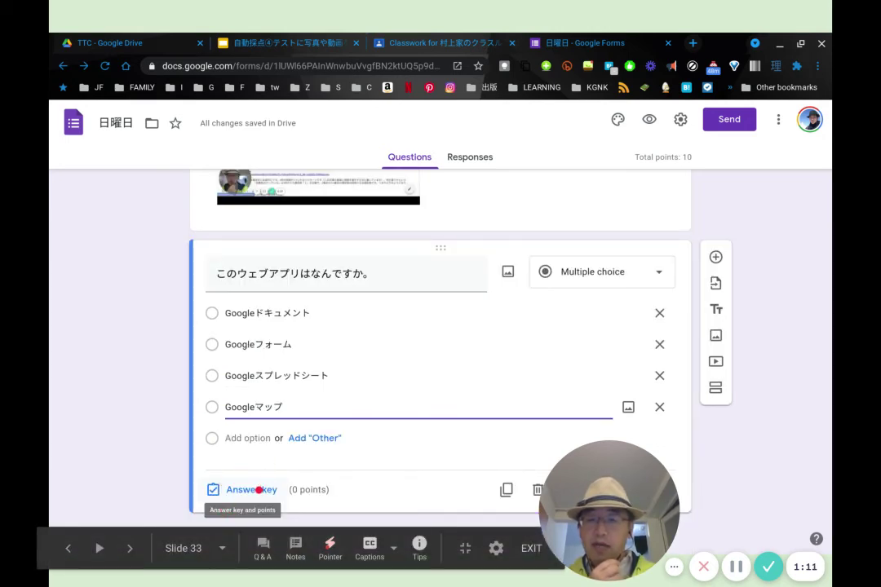
Step through the answer-key slides marking Googleフォーム correct for 10 points, ending on the bit.ly/ttcb54a slide.
key(Right)
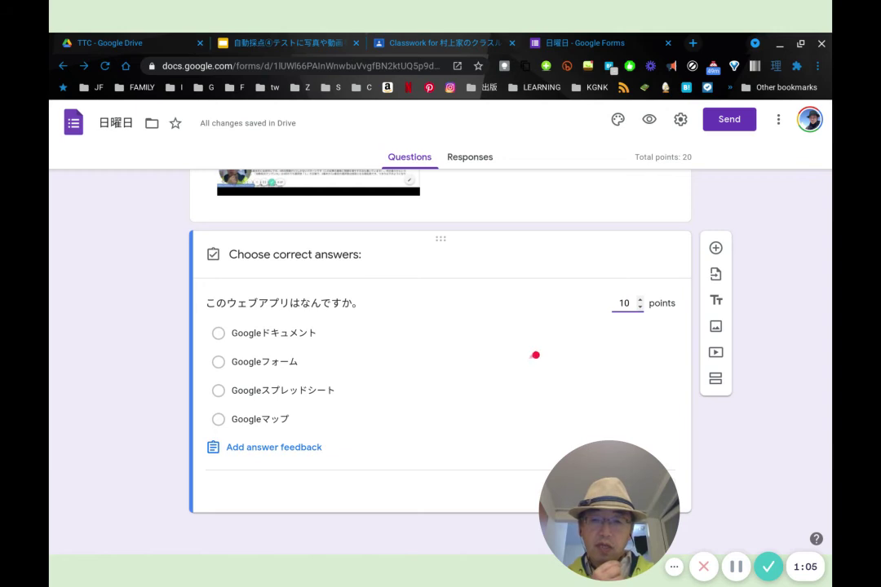
key(Right)
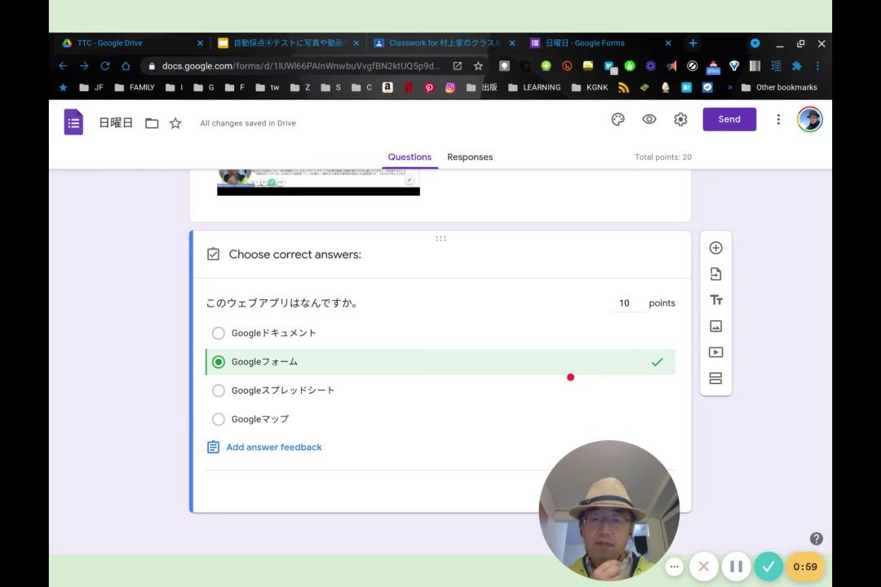
key(Right)
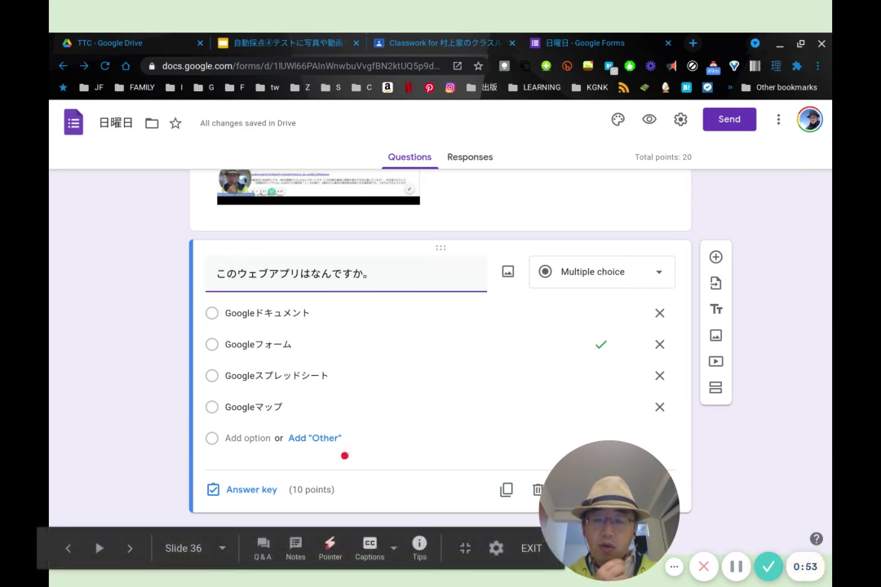
key(Right)
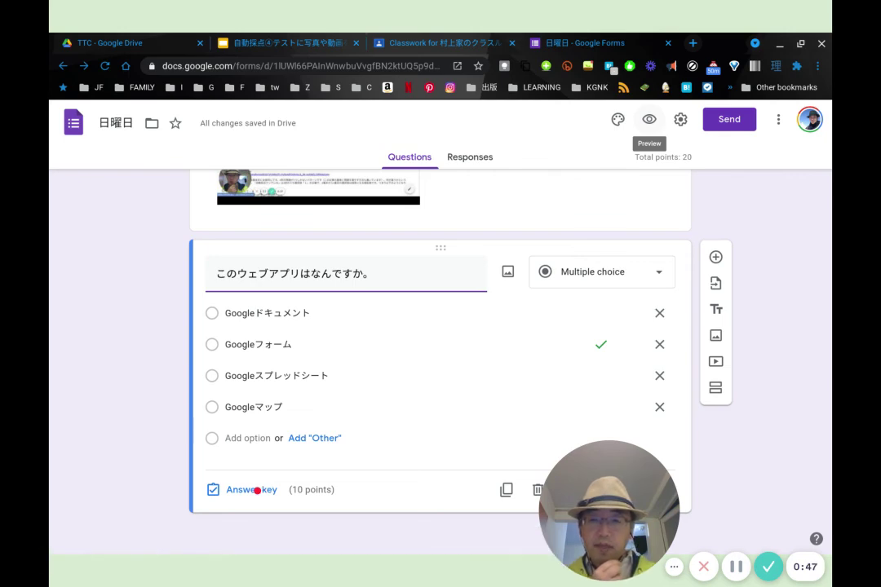
key(Right)
key(Left)
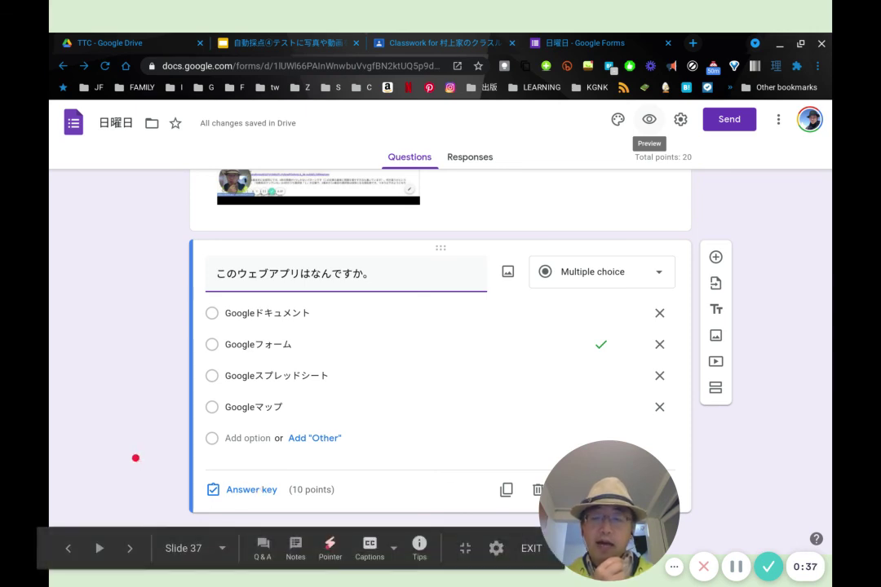
key(Right)
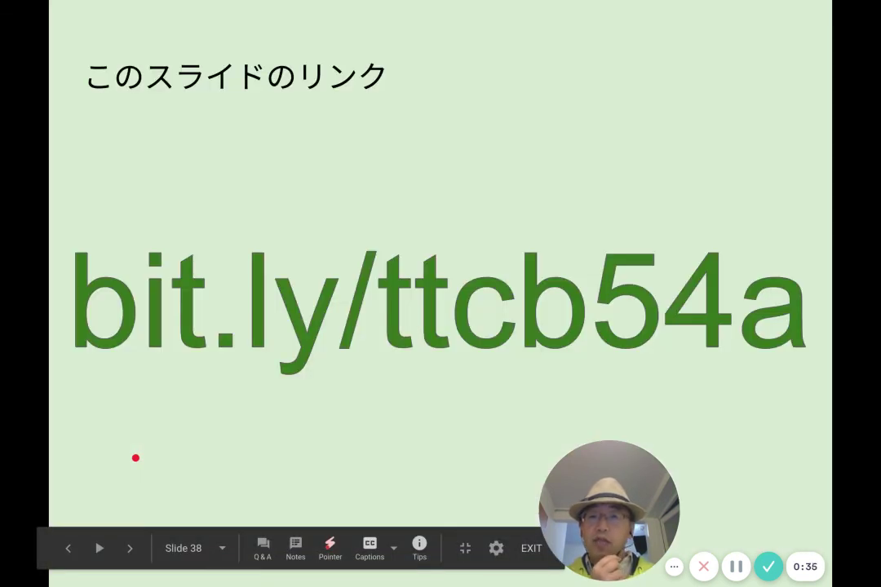